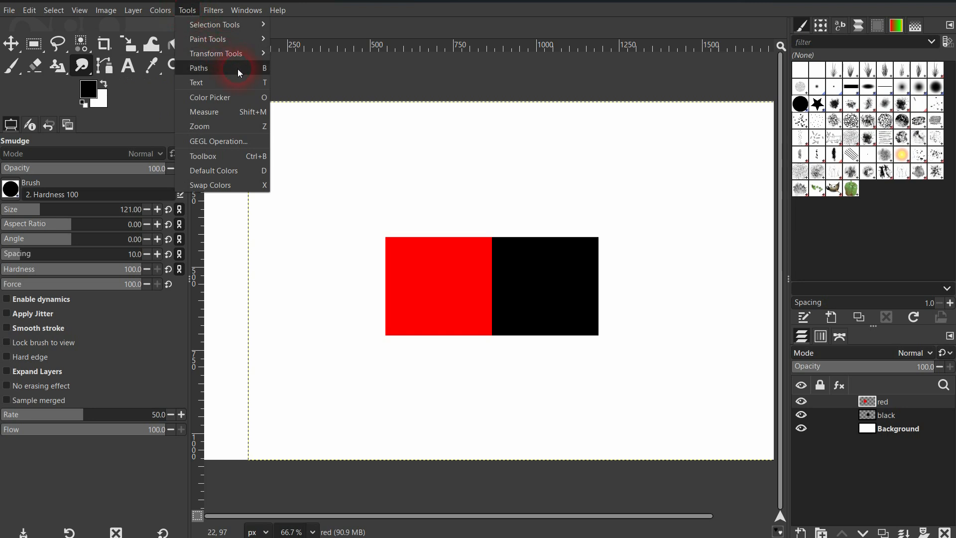
Activate the Smudge tool and set its size to 55, flow to 0 and rate to 51.8
click(238, 42)
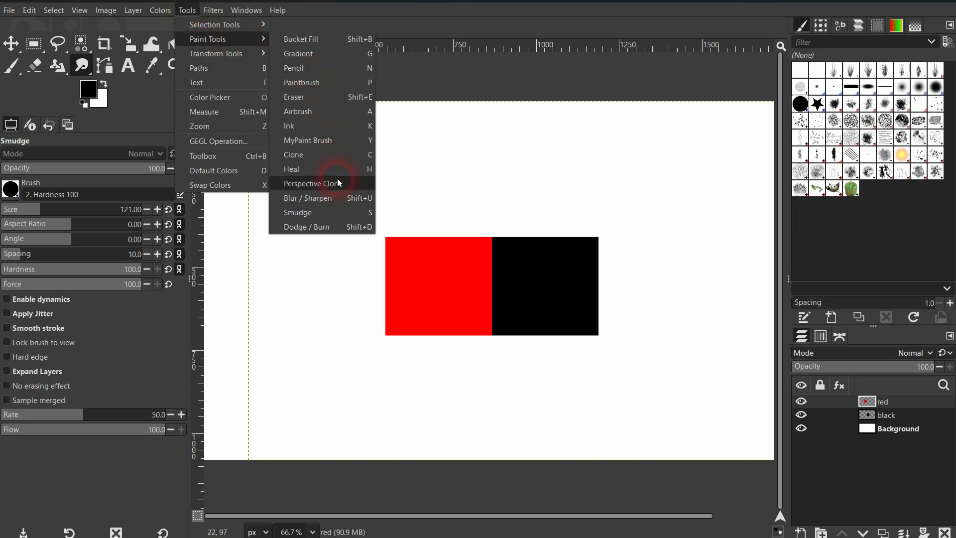
click(300, 213)
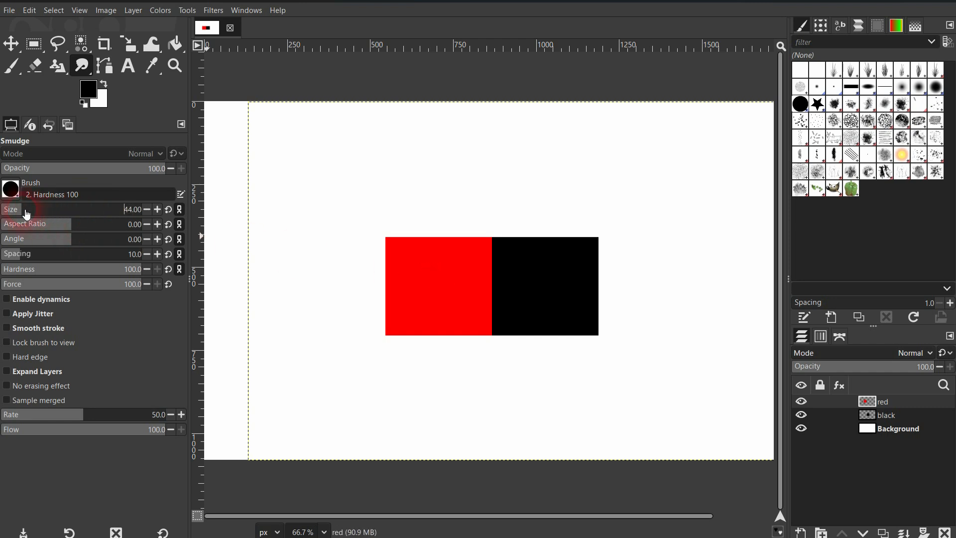
key(ctrl+z)
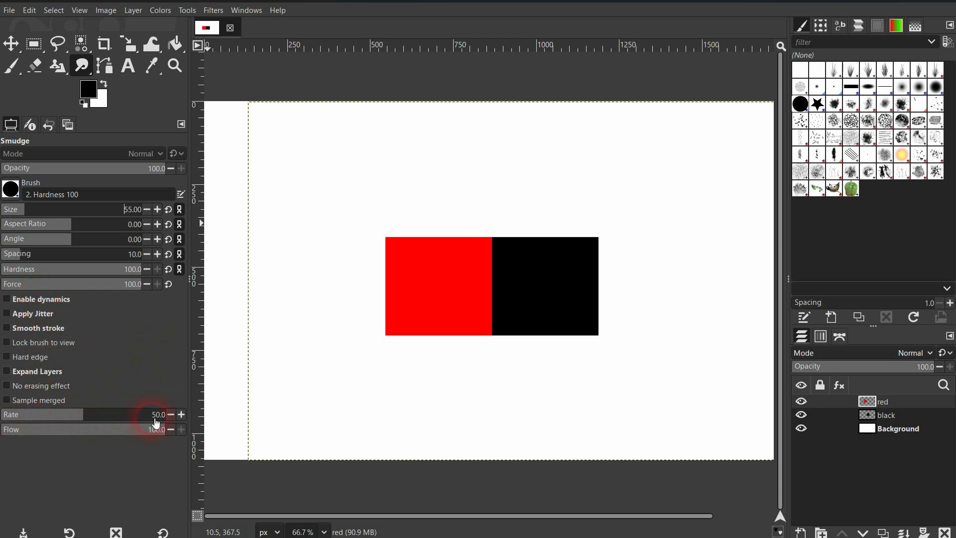
drag(107, 433, 30, 429)
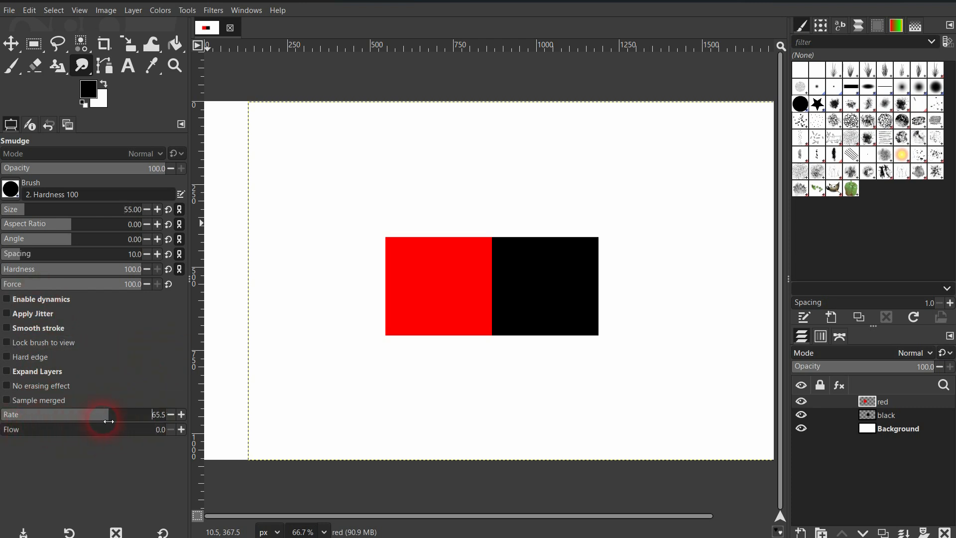
drag(156, 416, 99, 420)
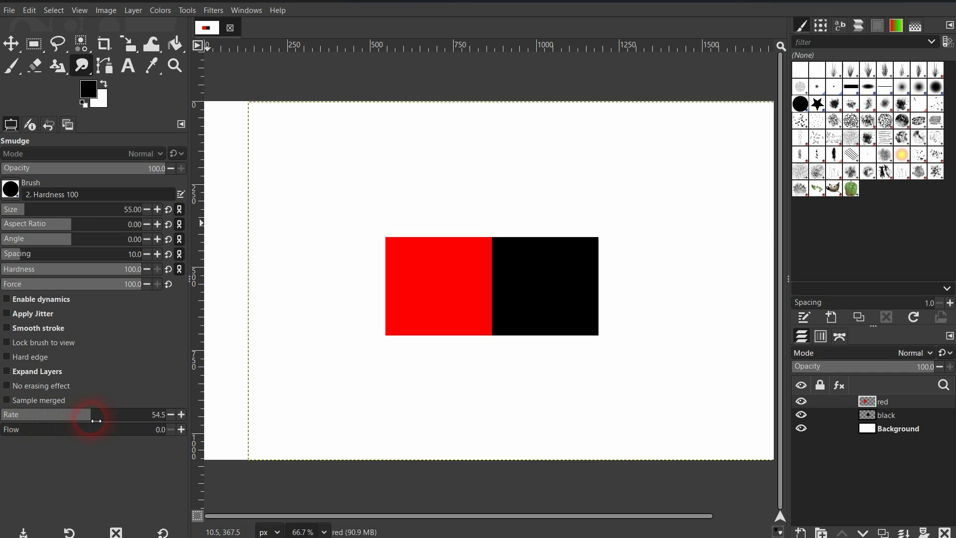
Toggle the visibility of the red and black layers off and on to check what each one contains
click(801, 401)
click(799, 415)
click(799, 414)
click(800, 402)
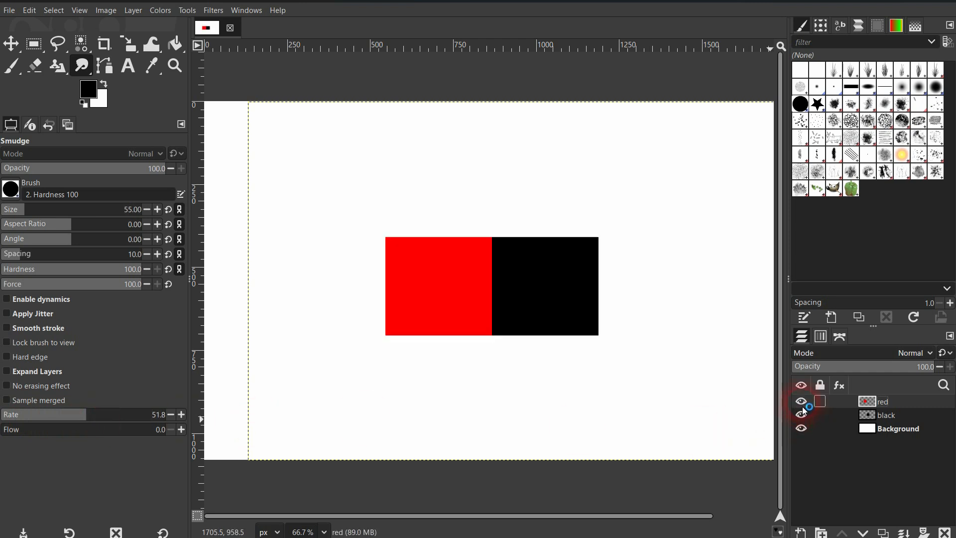
Smudge the red layer into the black square with four horizontal strokes spaced down their shared edge
drag(460, 265, 569, 261)
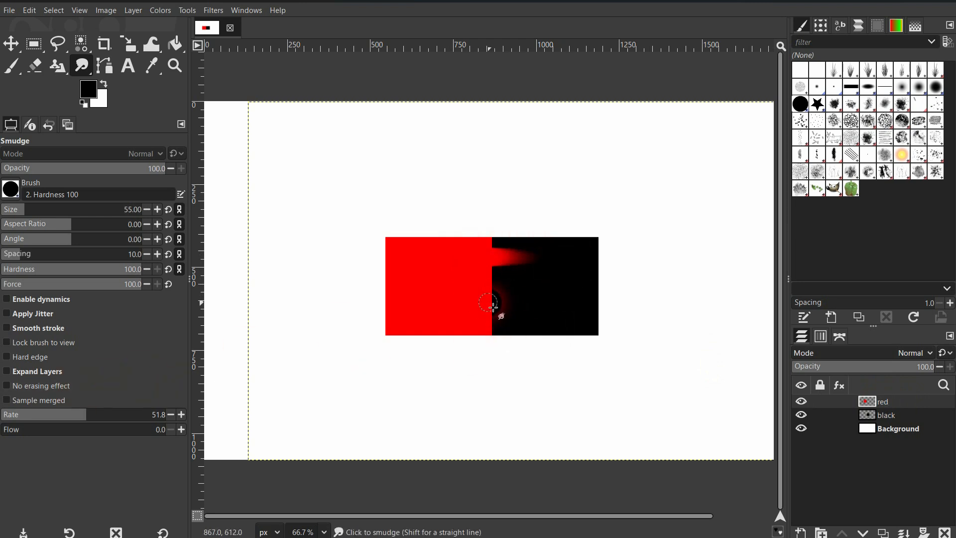
drag(472, 285, 559, 284)
drag(469, 310, 570, 313)
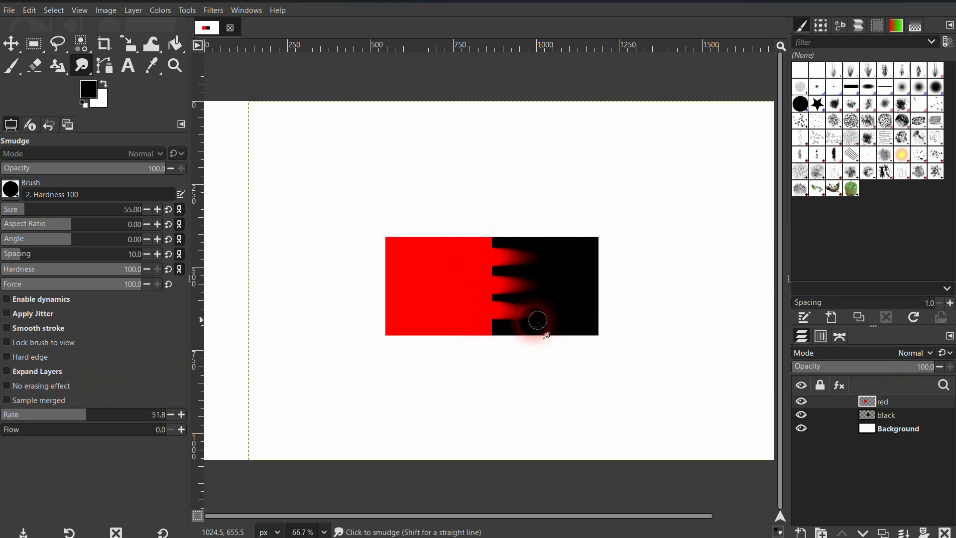
drag(467, 330, 581, 330)
Smudge the red square's lower edge down onto the white background with three vertical strokes
drag(445, 325, 443, 375)
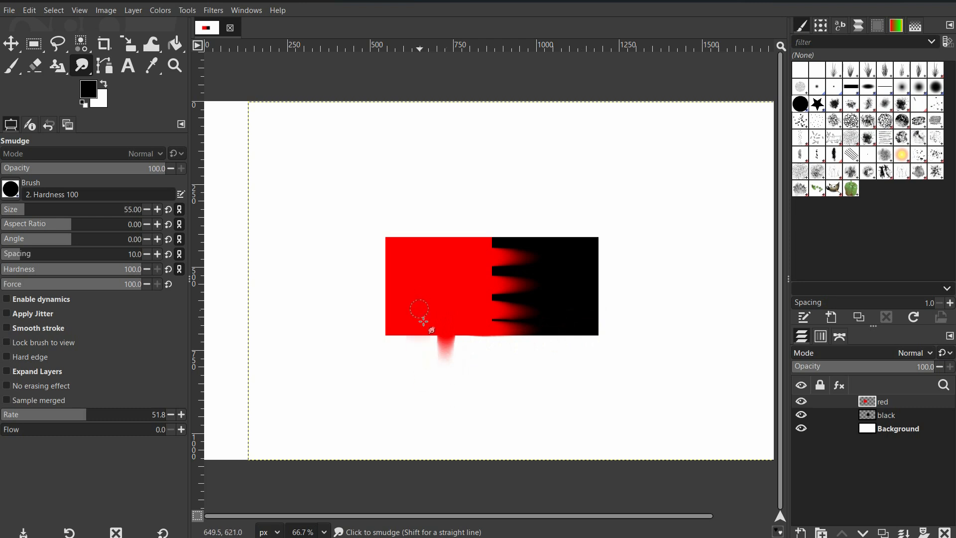
drag(417, 318, 415, 377)
mouse_move(382, 302)
mouse_down()
mouse_move(400, 308)
mouse_move(389, 401)
mouse_up()
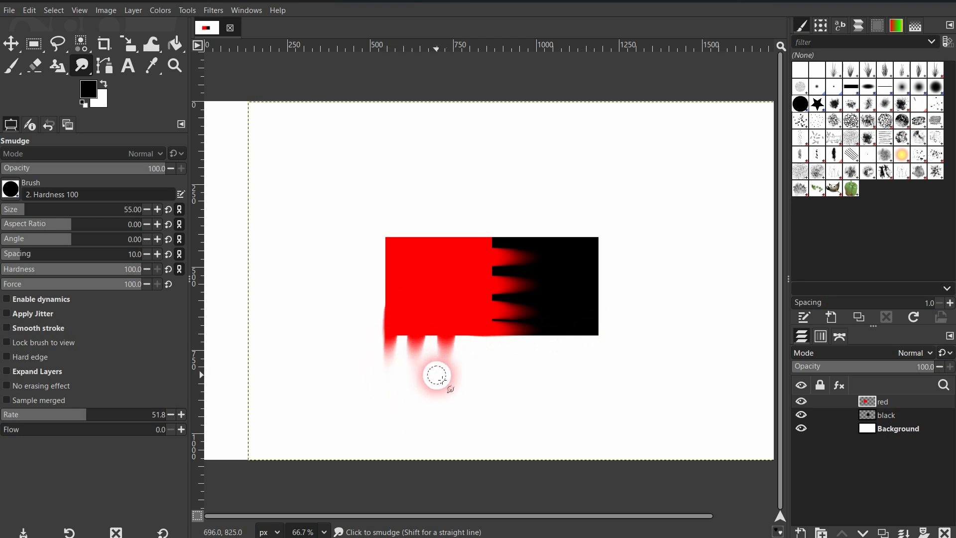
Undo all the smudge strokes on the red layer
key(ctrl+z)
key(ctrl+z)
key(ctrl+z)
key(ctrl+z)
key(ctrl+z)
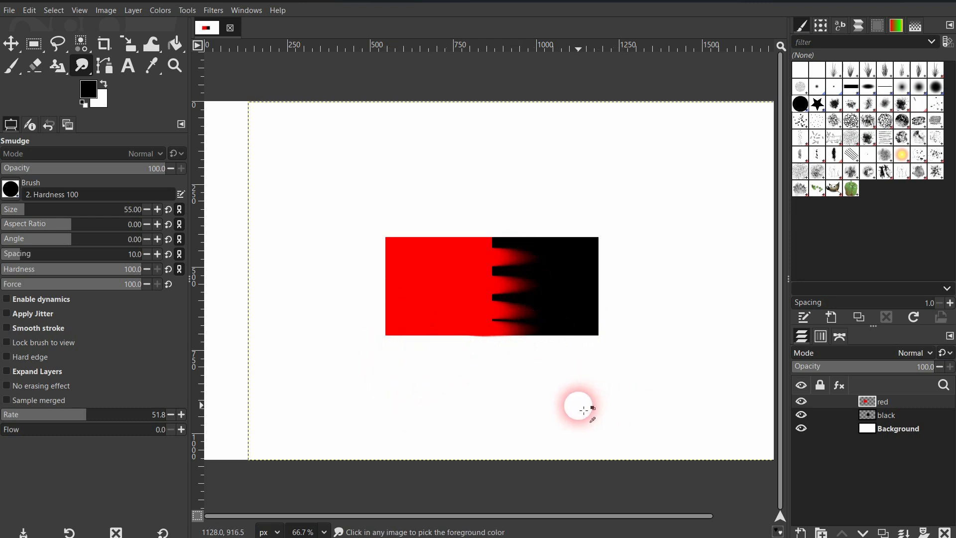
key(ctrl+z)
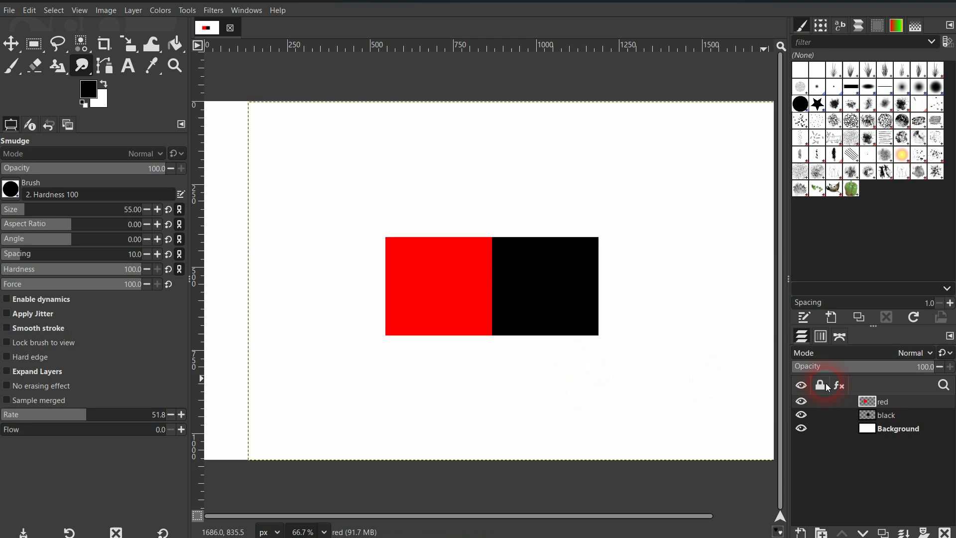
Hide the red layer and smudge the black layer's square outward to the left and the upper right
click(891, 416)
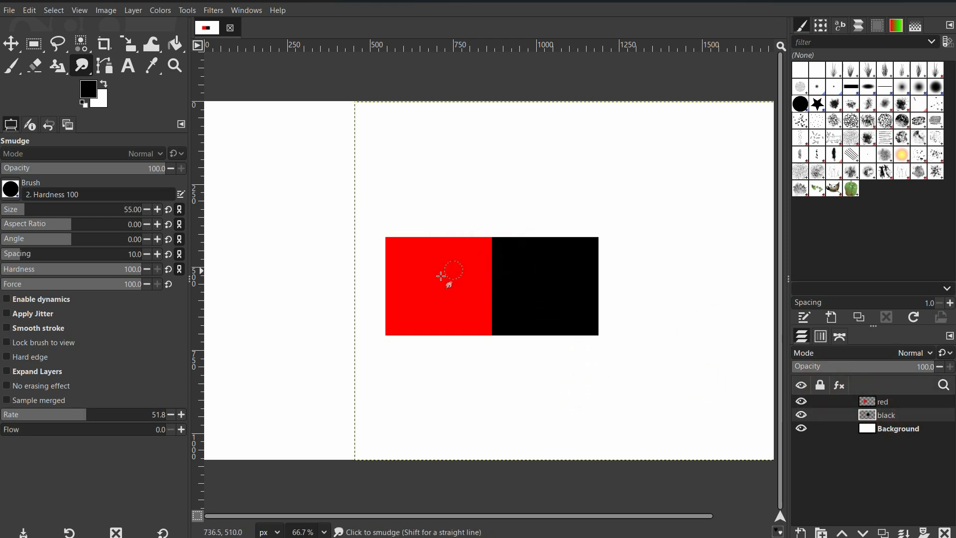
click(801, 402)
drag(515, 331, 454, 330)
drag(507, 294, 433, 275)
drag(536, 274, 593, 204)
drag(573, 252, 687, 194)
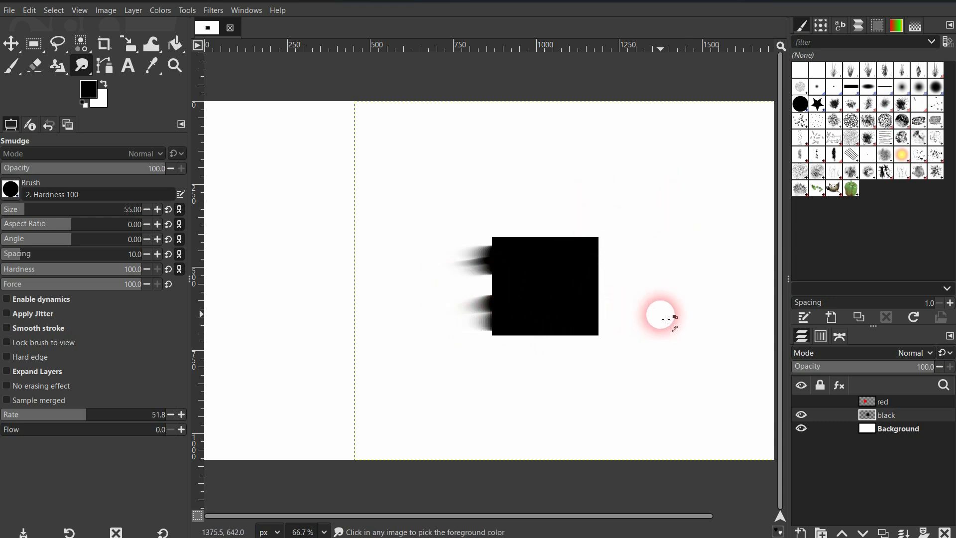
Undo the smudges on the black layer, then make the red layer visible and active again
key(ctrl+z)
click(900, 403)
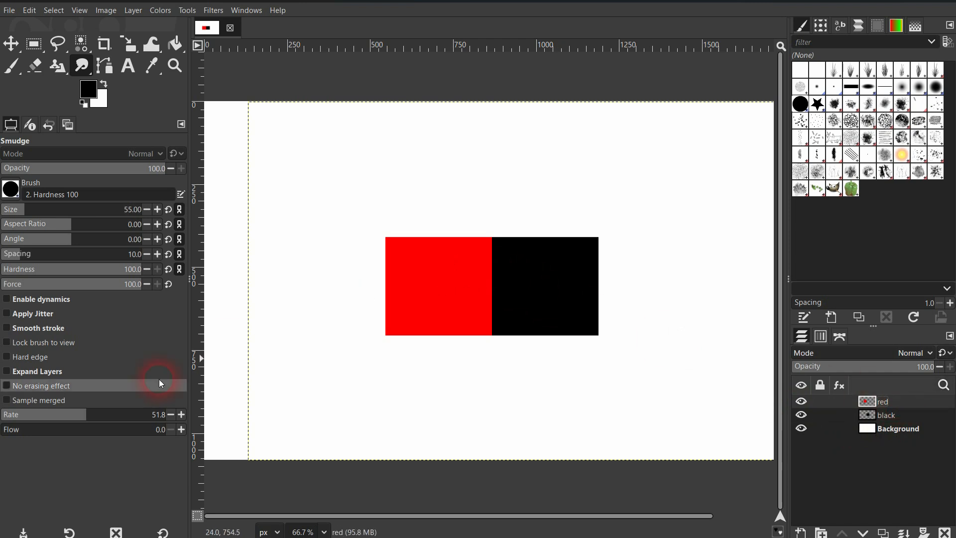
Smudge the upper part of the red square right into the black square and left onto the white background
drag(441, 260, 569, 258)
drag(437, 249, 309, 247)
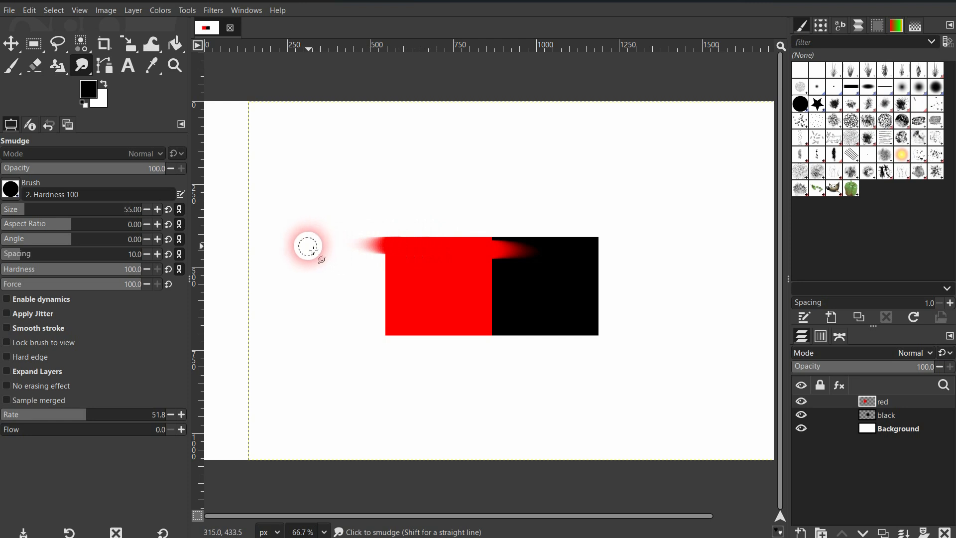
Set the smudge rate to 100 and smear red through the middle of the squares toward both sides of the canvas
drag(94, 414, 273, 405)
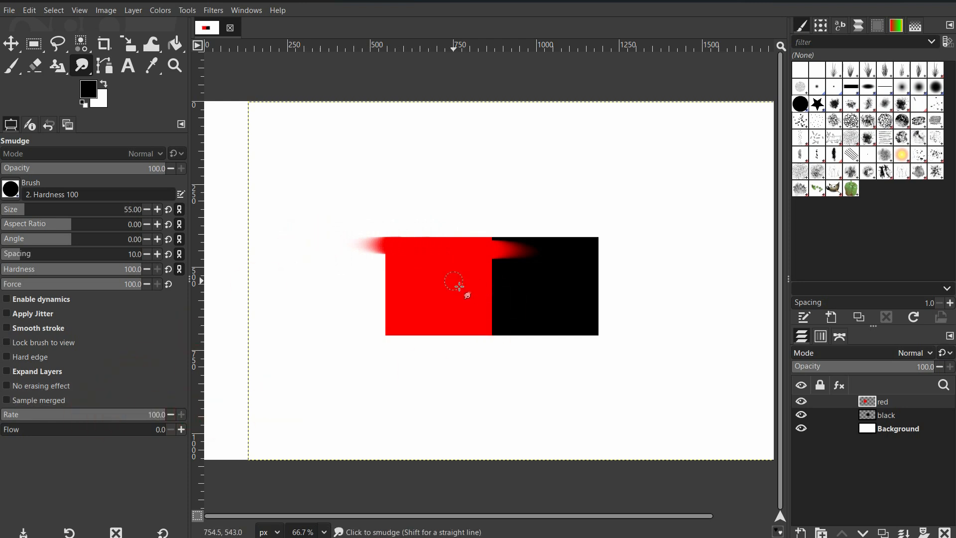
drag(499, 285, 787, 281)
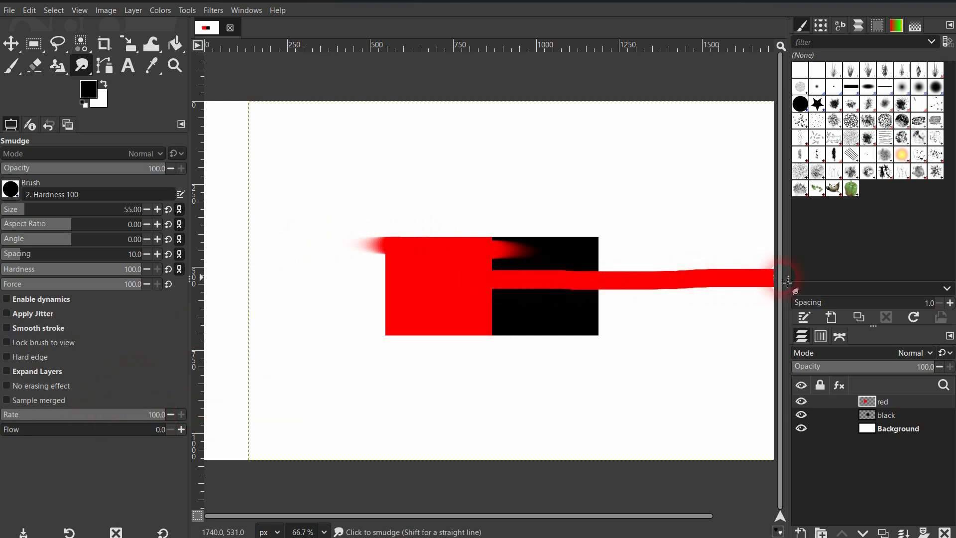
drag(496, 279, 207, 278)
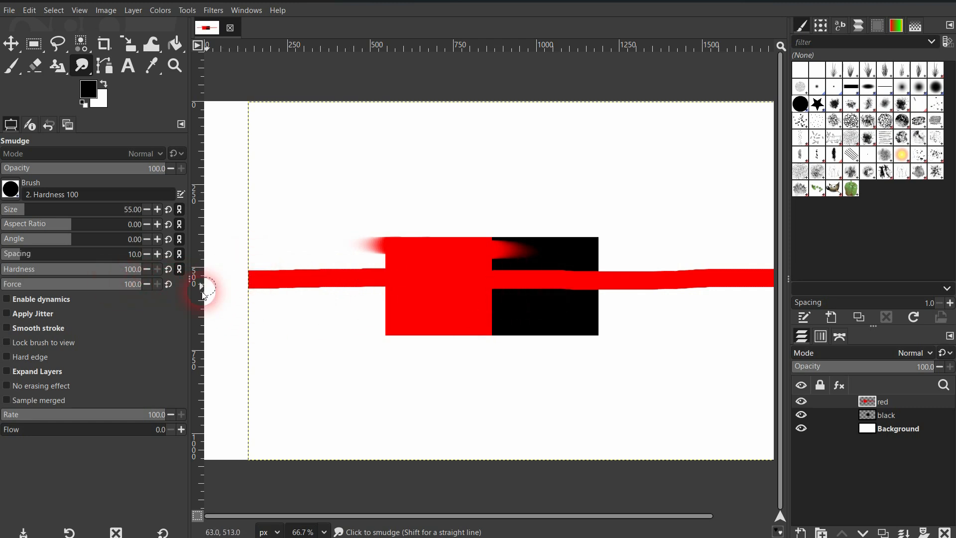
Enable Expand Layers with a white foreground color fill and smudge the red band left past the layer boundary
click(38, 374)
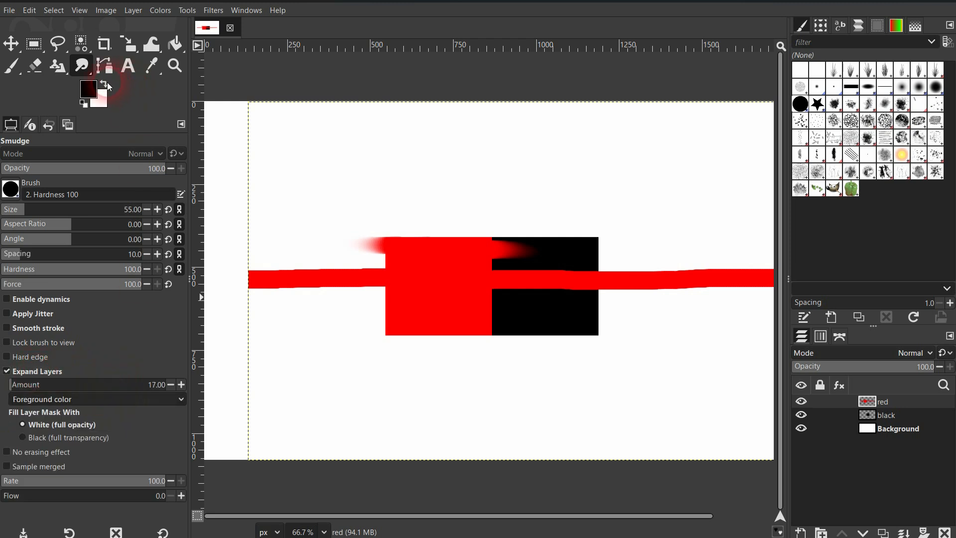
click(79, 399)
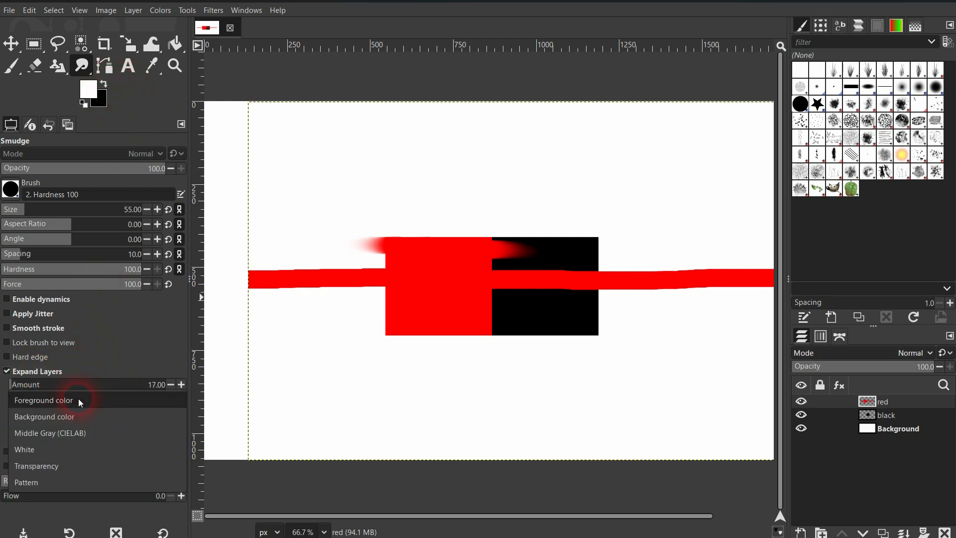
click(78, 398)
drag(412, 280, 206, 280)
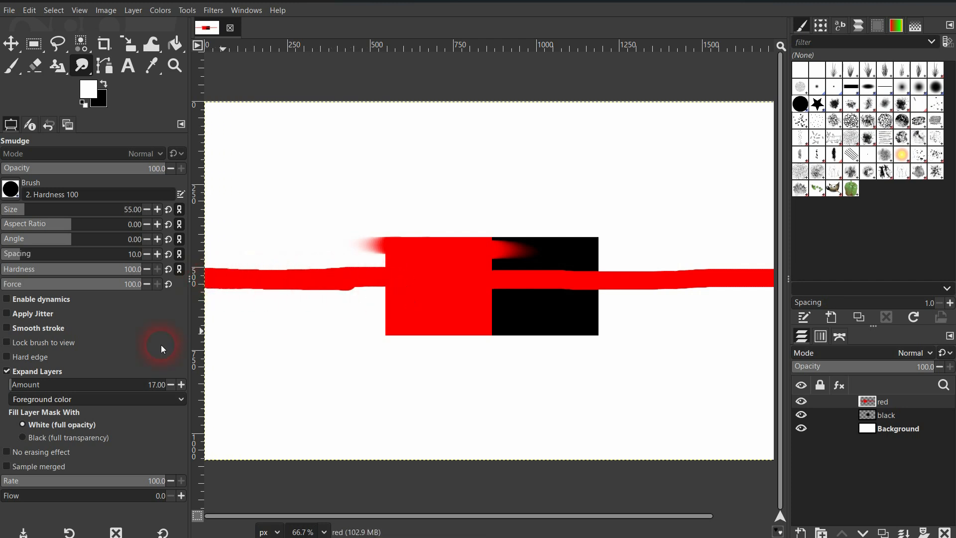
Disable Expand Layers, lower the smudge rate to 7.9 and smudge along the lower part of the red square
click(7, 372)
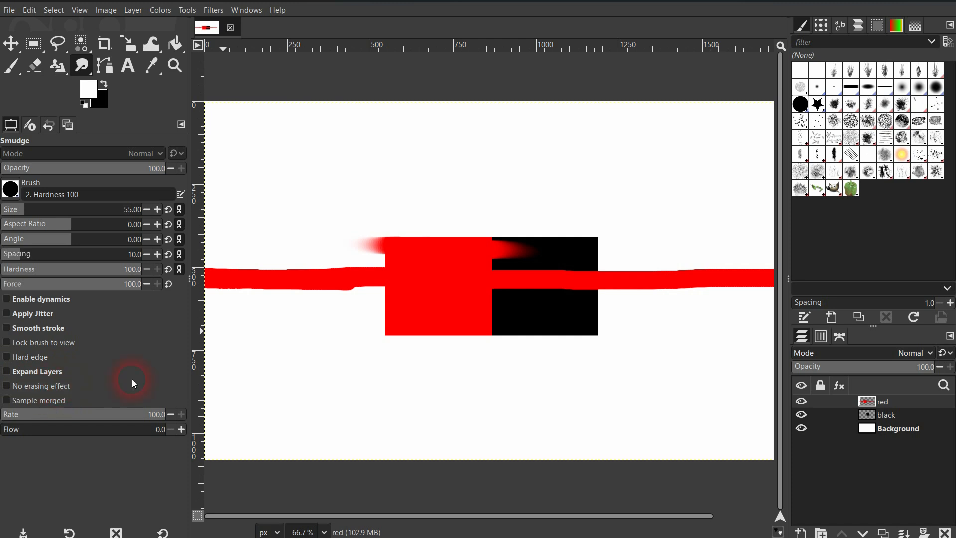
drag(103, 416, 30, 416)
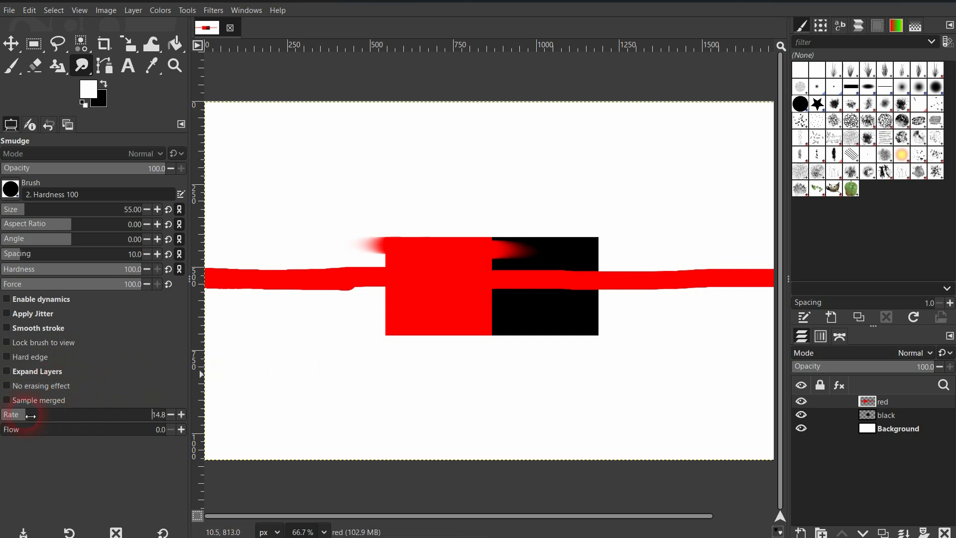
mouse_move(534, 320)
mouse_down()
mouse_move(485, 329)
mouse_move(559, 327)
mouse_move(755, 361)
mouse_move(487, 328)
mouse_move(532, 327)
mouse_move(400, 336)
mouse_move(404, 329)
mouse_move(346, 325)
mouse_move(448, 327)
mouse_move(441, 354)
mouse_move(457, 338)
mouse_up()
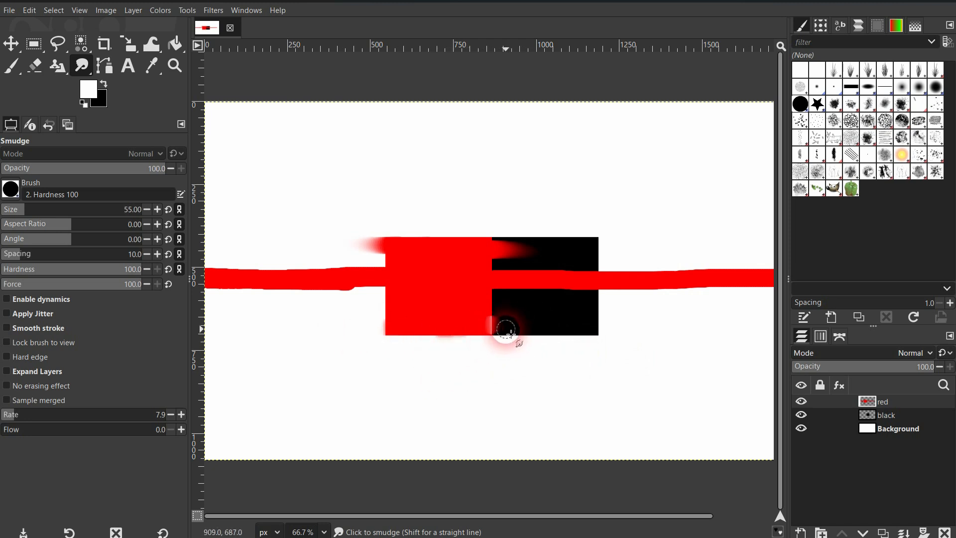
Smudge red rightward along the lower edge of the black square at rates of 50.9, 72.7 and 85.2
click(84, 415)
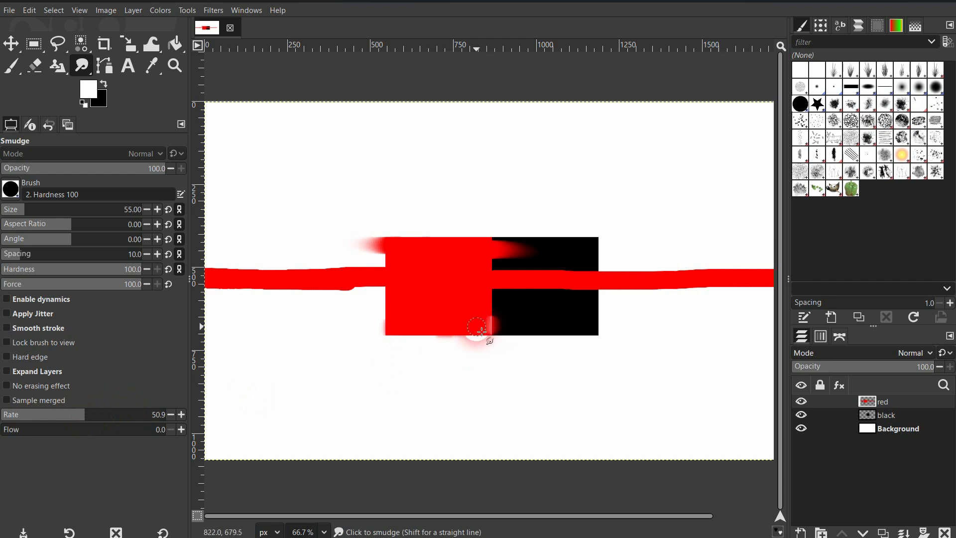
drag(480, 324, 554, 330)
click(121, 415)
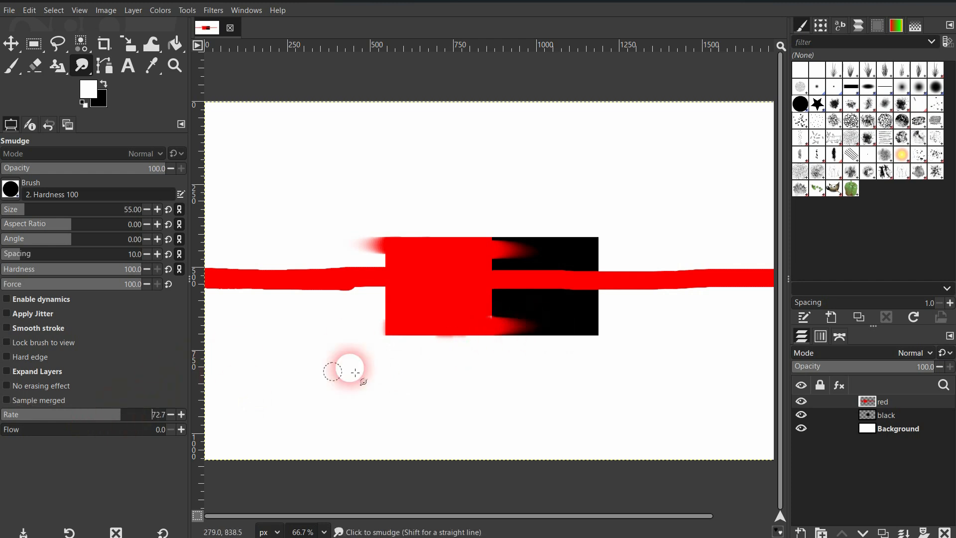
drag(480, 328, 580, 331)
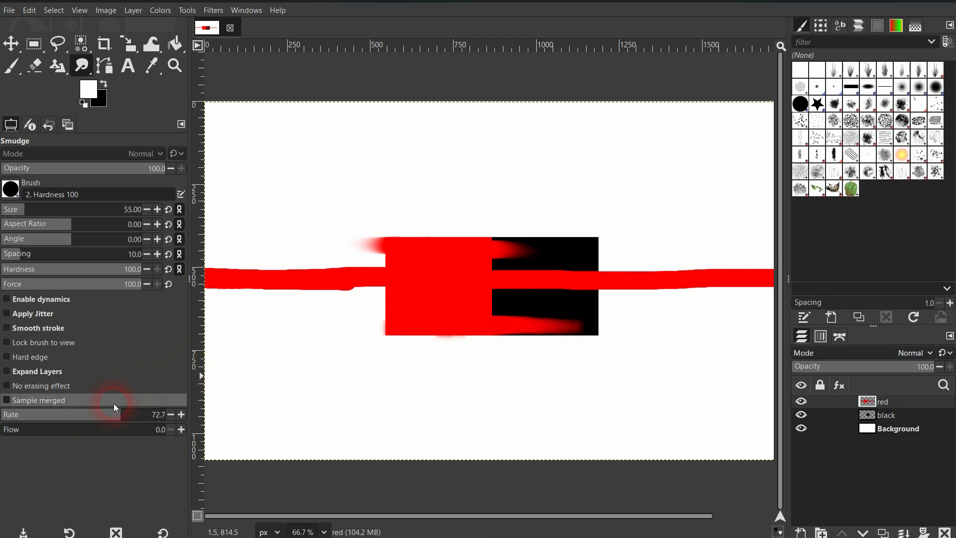
click(147, 415)
drag(503, 329, 717, 326)
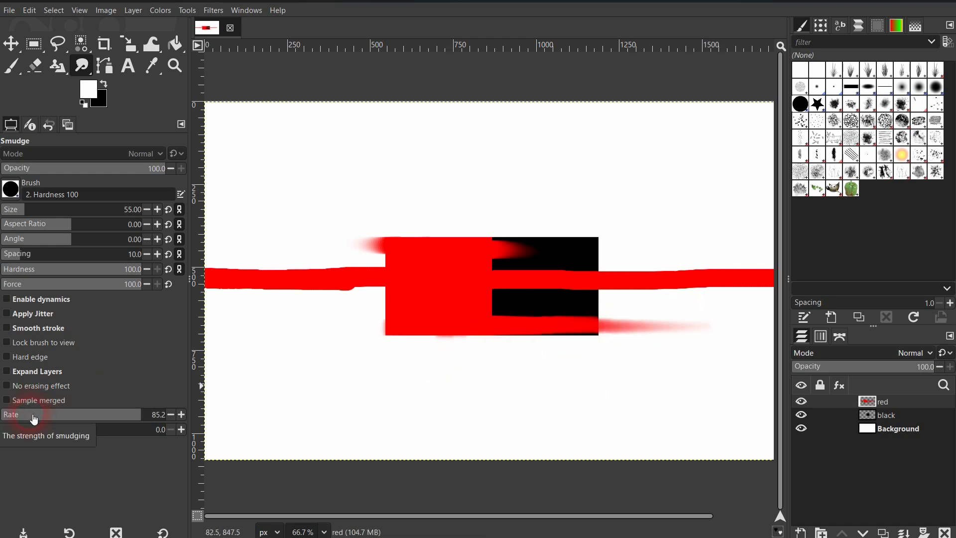
Set the smudge rate to 50.2
click(79, 419)
click(158, 420)
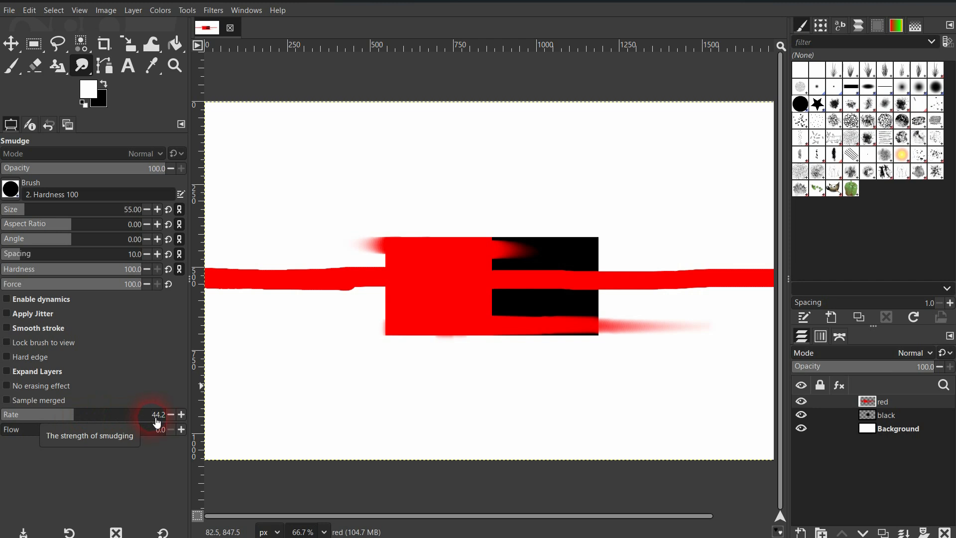
click(181, 415)
click(182, 415)
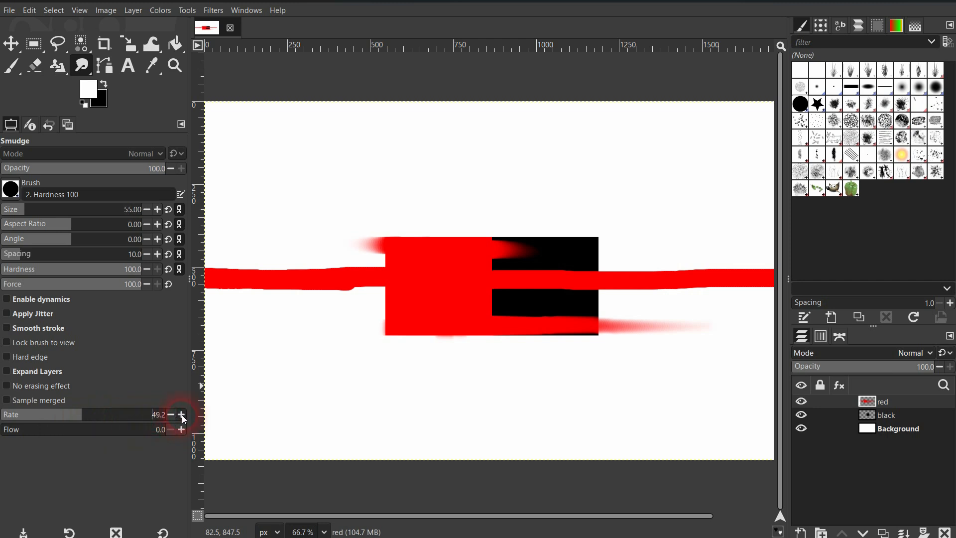
click(181, 415)
click(171, 414)
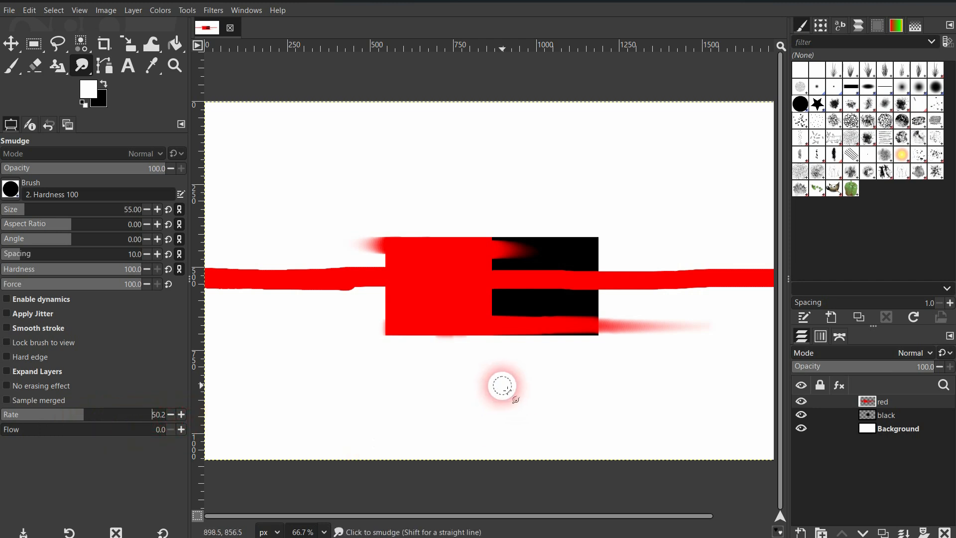
Undo all smudge strokes on the red layer and swap the colors back to a black foreground
key(ctrl+z)
key(ctrl+z)
key(ctrl+z)
key(ctrl+z)
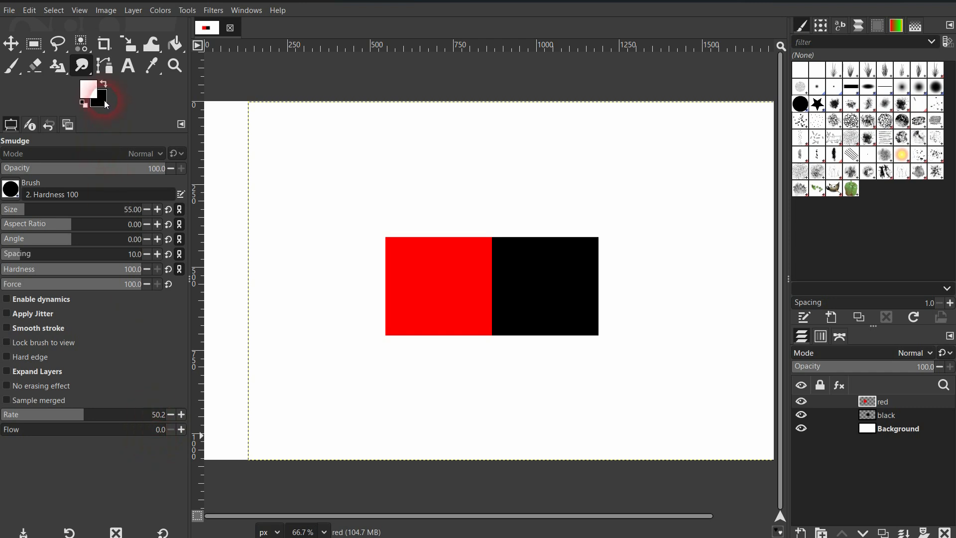
click(103, 83)
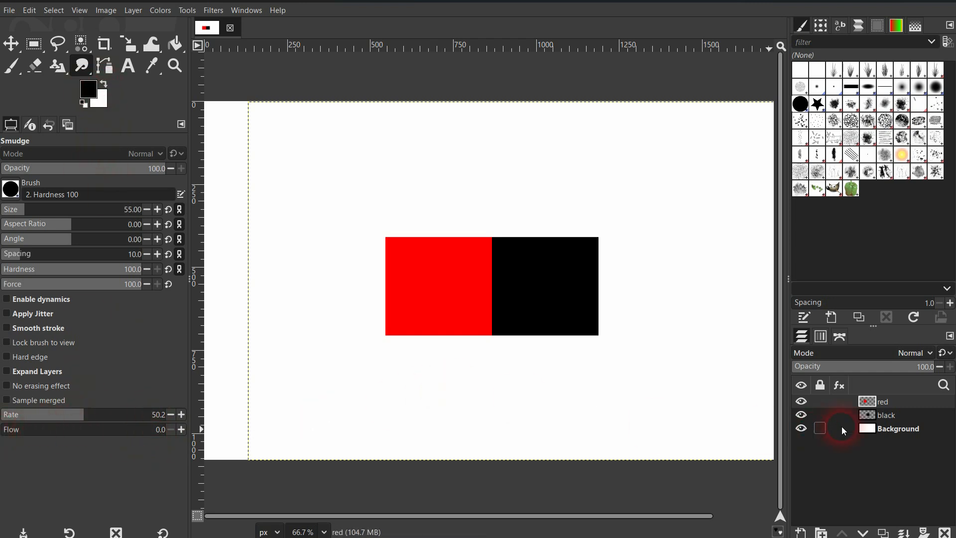
Hide the black layer and smudge the red square outward past its right and upper edges
click(801, 418)
mouse_move(516, 230)
mouse_down()
mouse_move(481, 256)
mouse_move(645, 254)
mouse_up()
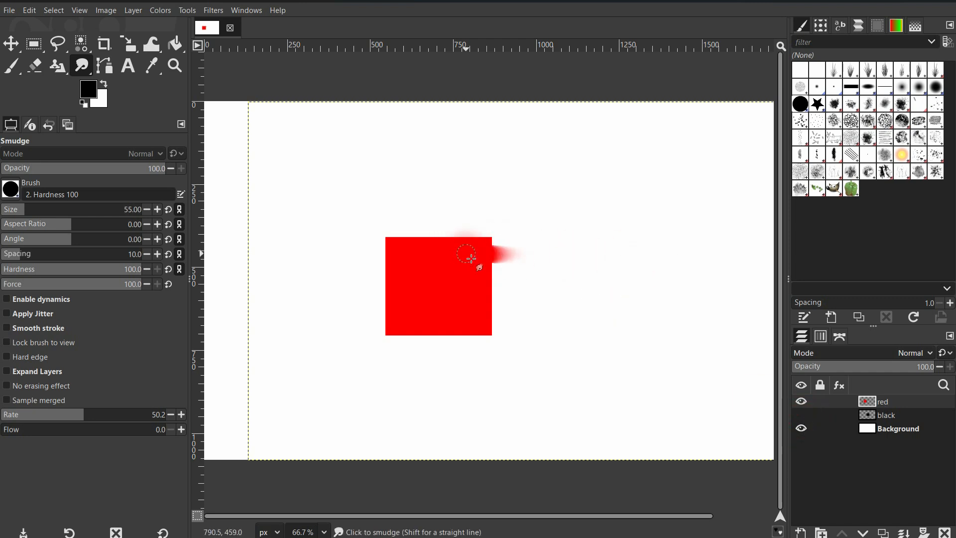
drag(472, 259, 464, 161)
click(78, 328)
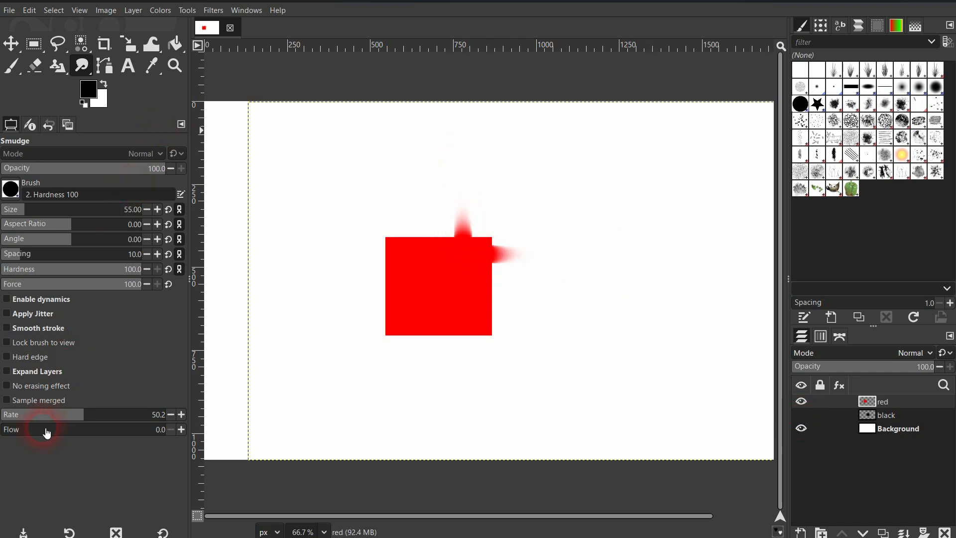
Set the smudge flow to 49.7 and smudge black rightward and leftward from the lower part of the red square
click(88, 433)
drag(479, 327, 722, 331)
drag(453, 323, 253, 316)
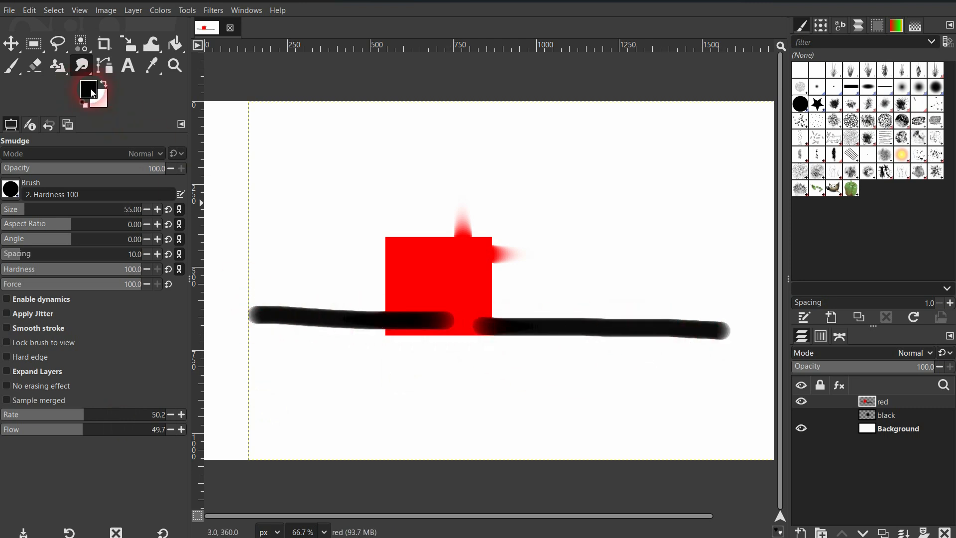
Change the foreground color to blue (0009ff) and smudge rightward and leftward from the red square, above the black strokes
click(92, 93)
click(453, 184)
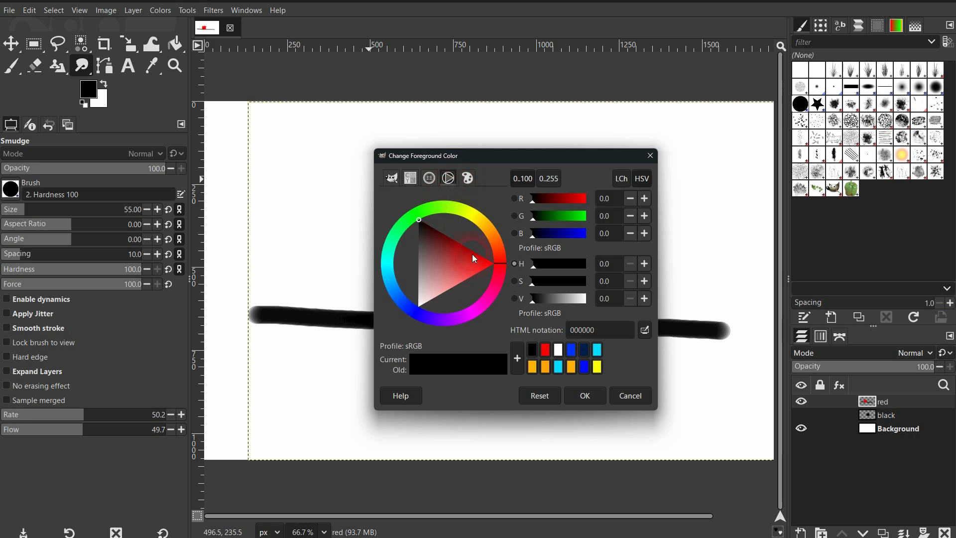
mouse_move(473, 254)
mouse_down()
mouse_move(509, 282)
mouse_move(413, 339)
mouse_up()
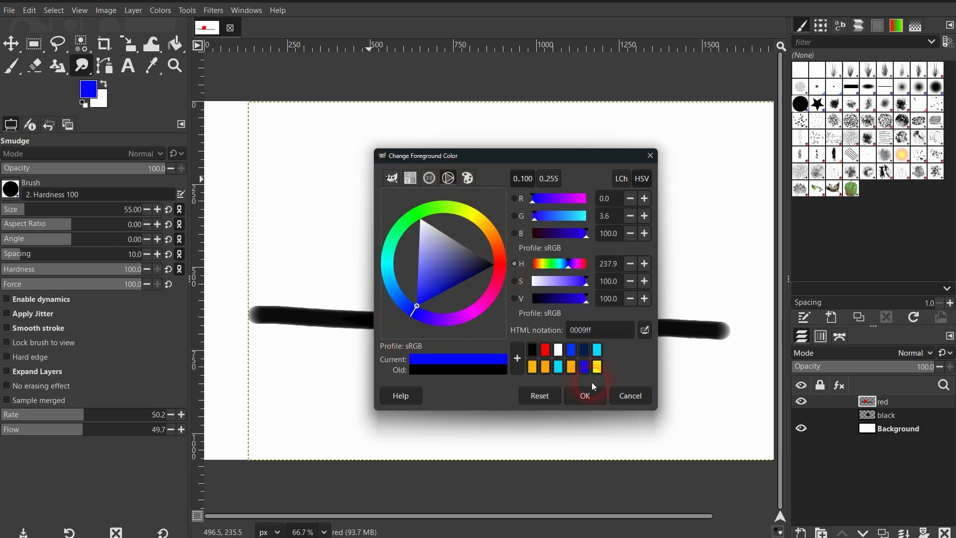
click(585, 396)
drag(478, 303, 715, 303)
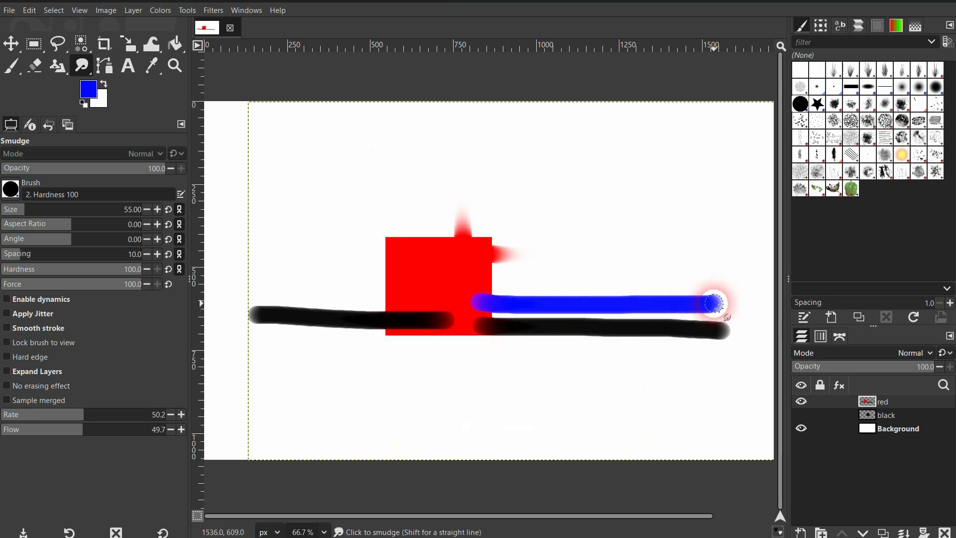
drag(411, 298, 280, 291)
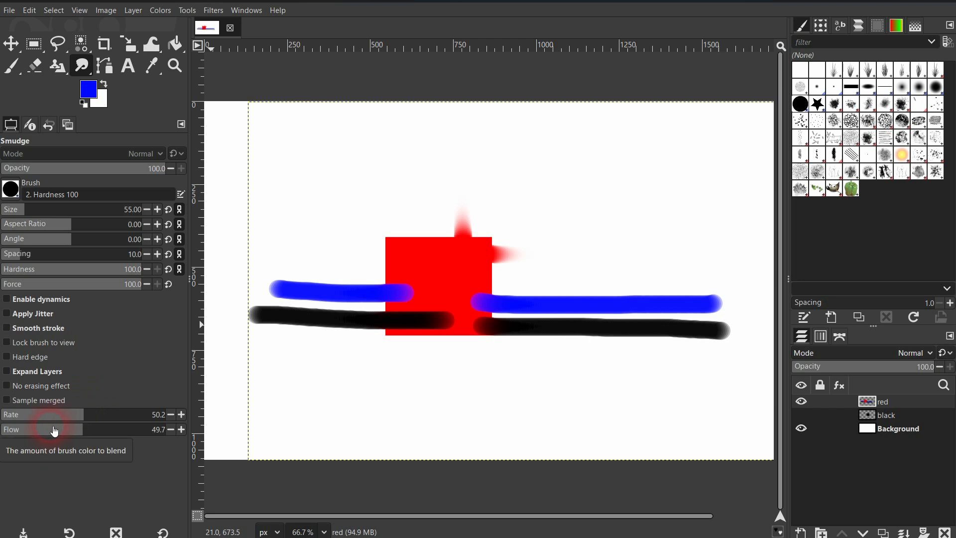
Smudge winding blue strokes beside the red square at maximum flow, and below and across its upper part at a flow of 5.8
drag(126, 433, 256, 427)
mouse_move(491, 166)
mouse_down()
mouse_move(465, 188)
mouse_move(640, 186)
mouse_move(671, 239)
mouse_move(537, 241)
mouse_move(588, 265)
mouse_move(547, 276)
mouse_move(727, 271)
mouse_up()
click(13, 431)
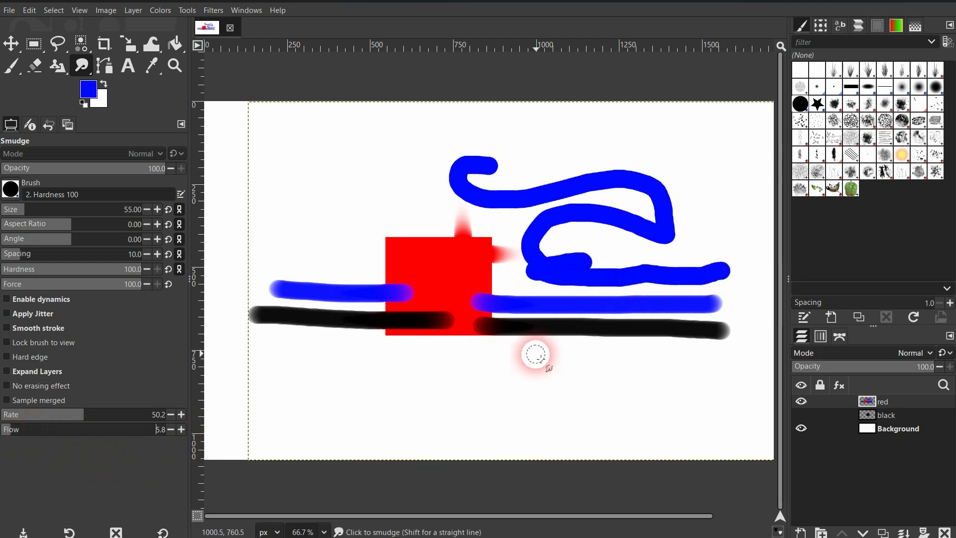
mouse_move(463, 321)
mouse_down()
mouse_move(449, 387)
mouse_move(325, 427)
mouse_move(253, 419)
mouse_move(370, 404)
mouse_move(603, 396)
mouse_move(650, 381)
mouse_up()
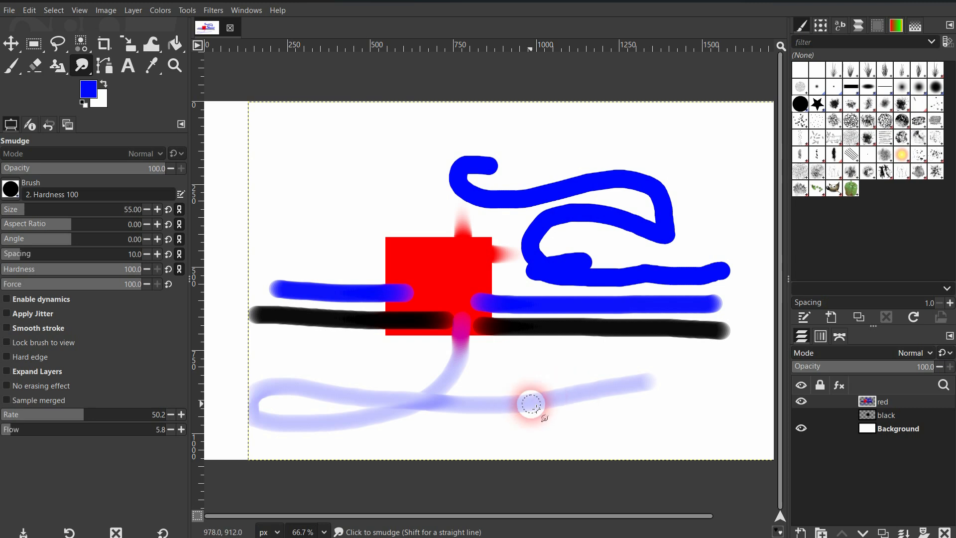
mouse_move(438, 257)
mouse_down()
mouse_move(428, 234)
mouse_move(393, 233)
mouse_move(404, 255)
mouse_up()
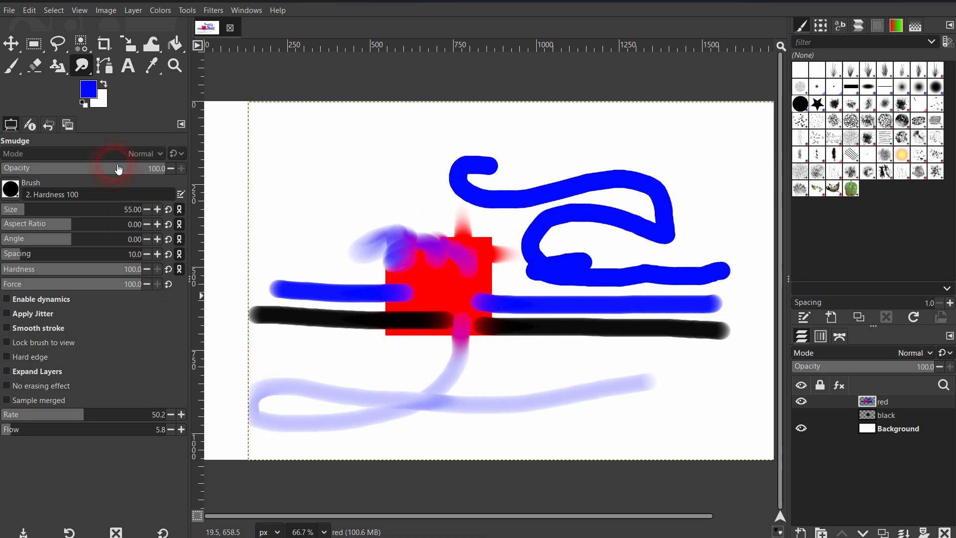
Undo all smudge strokes on the red layer and set the flow to 0.0
key(ctrl+z)
key(ctrl+z)
key(ctrl+z)
key(ctrl+z)
key(ctrl+z)
key(ctrl+z)
key(ctrl+z)
key(ctrl+z)
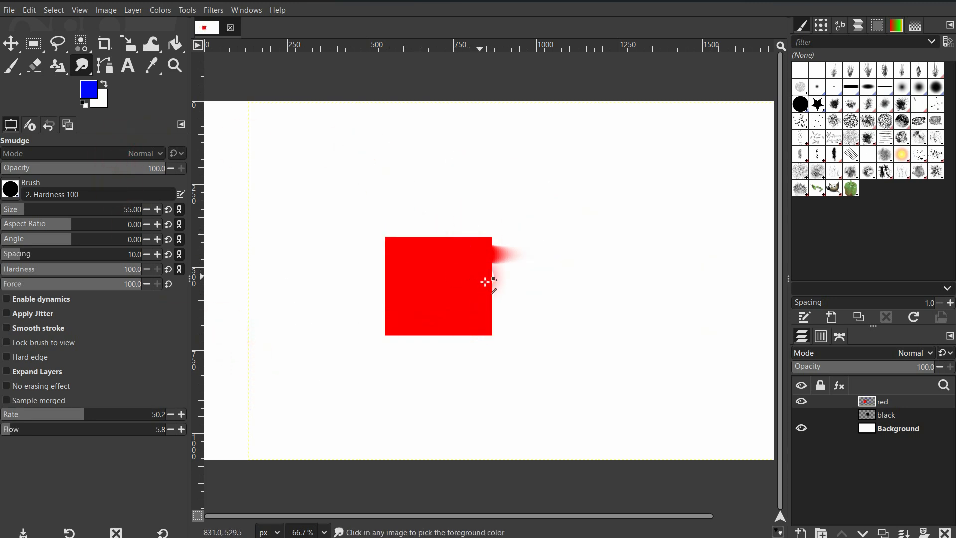
key(ctrl+z)
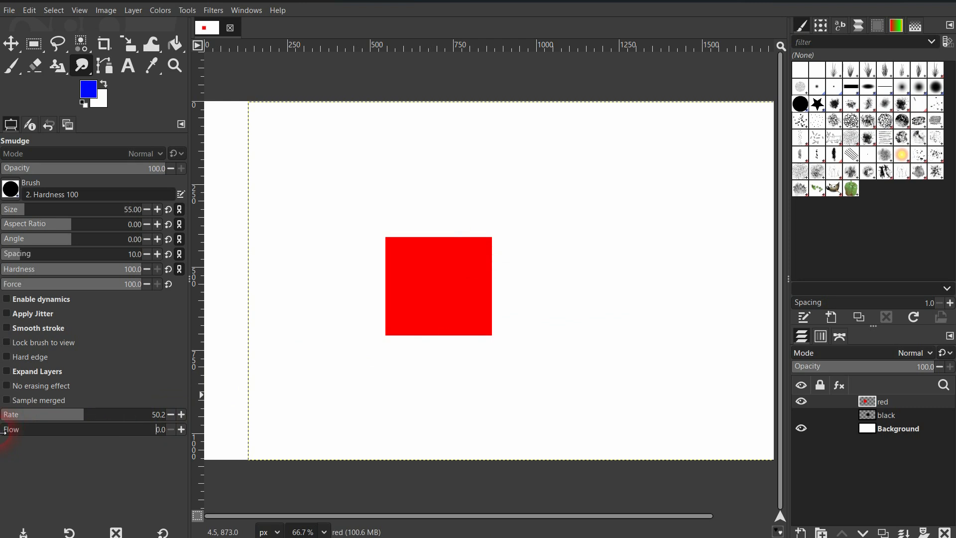
Raise the smudge rate to 71.8 and smudge several curved streaks outward from the red square's right edge and lower-right corner
drag(474, 252, 581, 256)
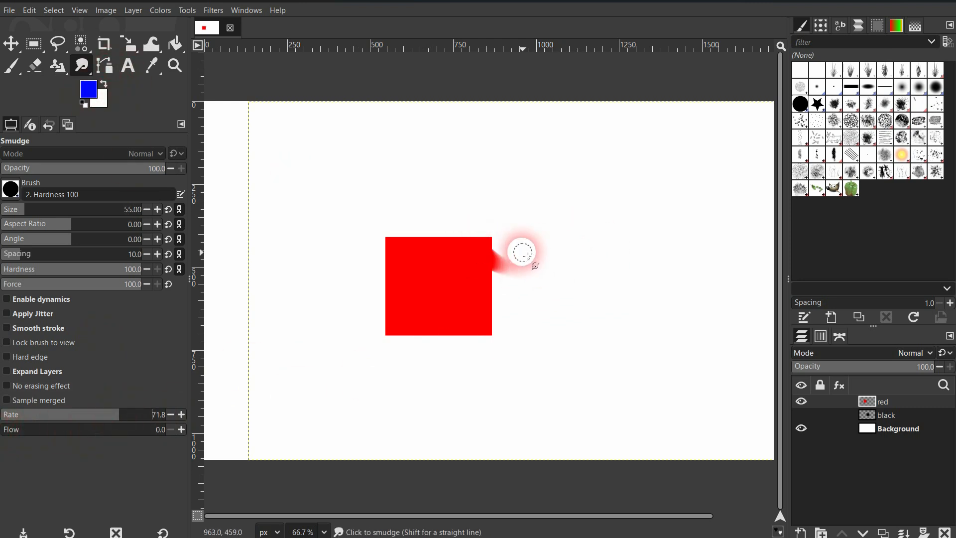
mouse_move(522, 252)
mouse_down()
mouse_move(519, 282)
mouse_move(554, 281)
mouse_up()
mouse_move(484, 282)
mouse_down()
mouse_move(508, 301)
mouse_move(607, 290)
mouse_up()
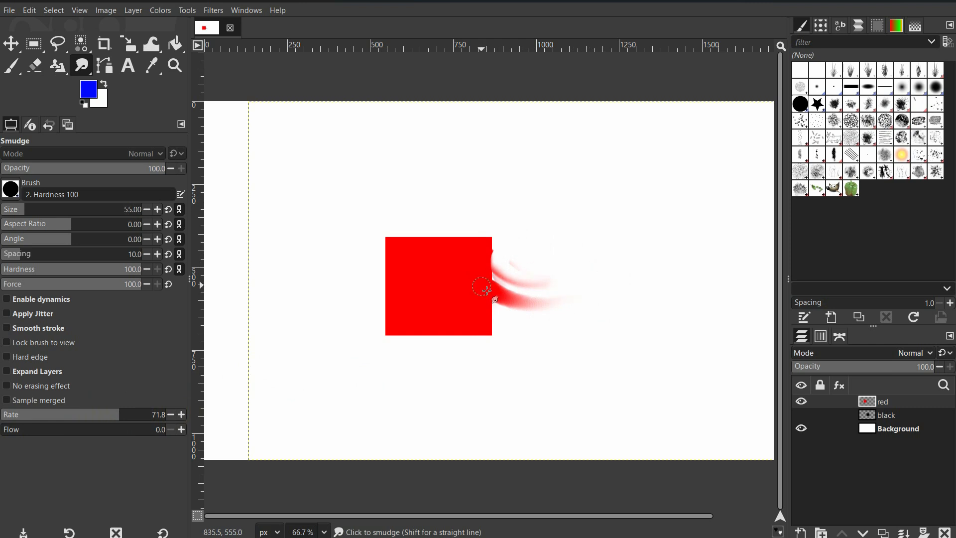
mouse_move(494, 300)
mouse_down()
mouse_move(522, 342)
mouse_move(576, 335)
mouse_up()
drag(476, 331, 652, 398)
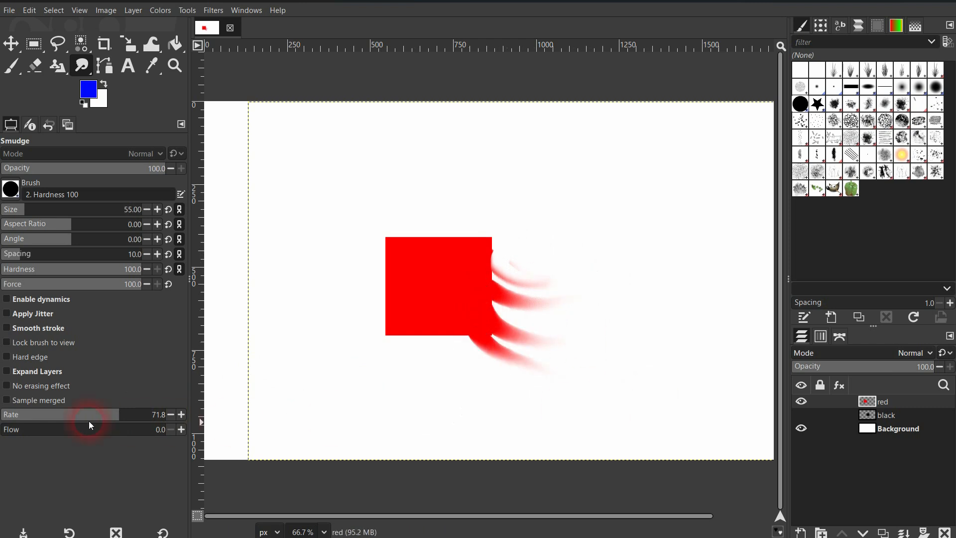
Set the flow to 20.6 and smudge blue from the white area at the lower right into the red square
click(36, 431)
mouse_move(595, 374)
mouse_down()
mouse_move(527, 368)
mouse_move(454, 327)
mouse_up()
mouse_move(600, 348)
mouse_down()
mouse_move(579, 349)
mouse_move(444, 306)
mouse_move(438, 338)
mouse_move(483, 300)
mouse_move(467, 291)
mouse_move(474, 279)
mouse_move(422, 269)
mouse_up()
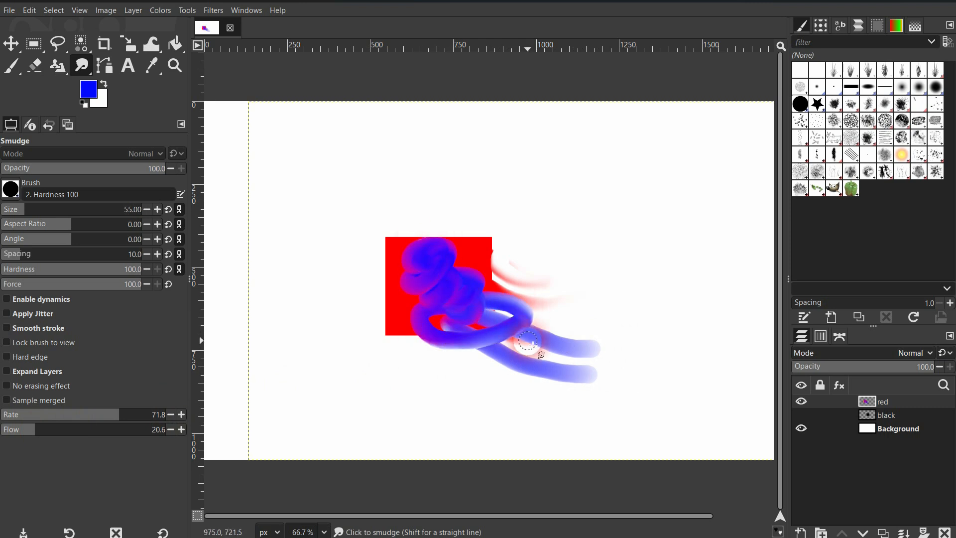
Undo the red streaks and blue smudges to restore the plain red square
key(ctrl+z)
key(ctrl+z)
key(ctrl+z)
key(ctrl+z)
key(ctrl+z)
key(ctrl+z)
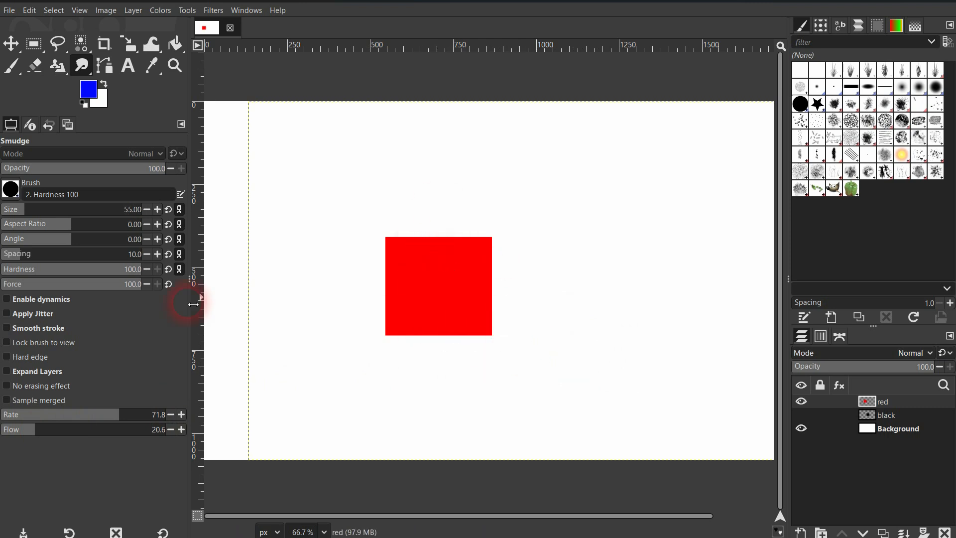
Smudge blue over the right side of the red square, and with the flow lowered to 6.1, over its left side
mouse_move(465, 269)
mouse_down()
mouse_move(481, 281)
mouse_move(498, 340)
mouse_move(500, 273)
mouse_move(485, 247)
mouse_move(450, 308)
mouse_up()
click(11, 432)
mouse_move(392, 324)
mouse_down()
mouse_move(409, 305)
mouse_move(416, 251)
mouse_move(384, 250)
mouse_move(391, 329)
mouse_move(475, 439)
mouse_move(355, 421)
mouse_move(397, 277)
mouse_move(444, 251)
mouse_move(426, 253)
mouse_move(470, 249)
mouse_move(398, 248)
mouse_move(440, 268)
mouse_up()
Change the foreground color to green and smudge it across the upper part of the red square
click(89, 89)
key(Return)
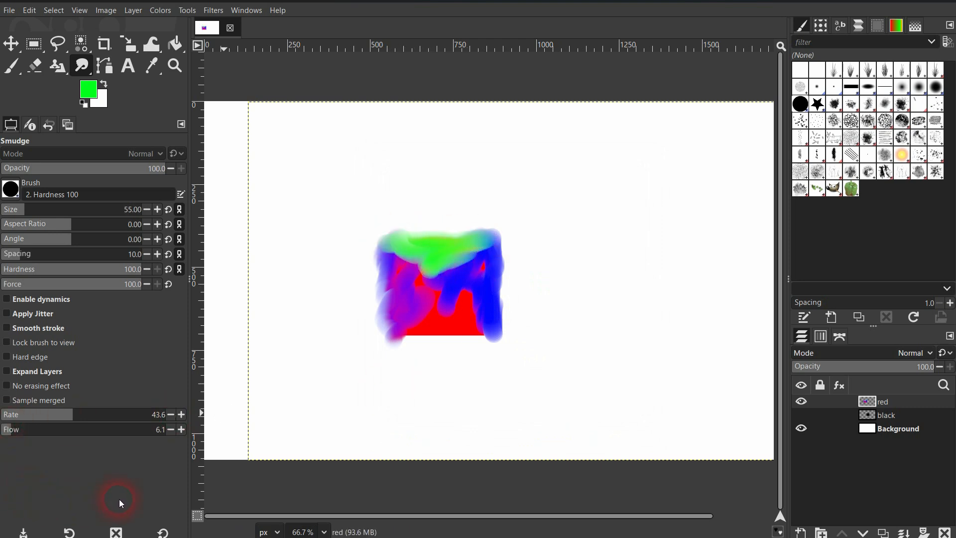